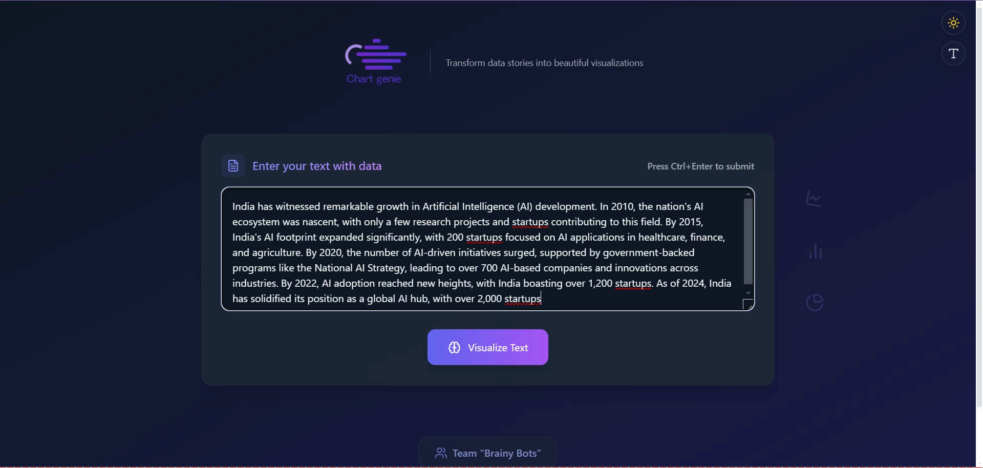
Step: Visualize the India AI growth text as a chart, and regenerate it with the added instruction "show every 2 yrs"
{"action": "key", "text": "ctrl+Return"}
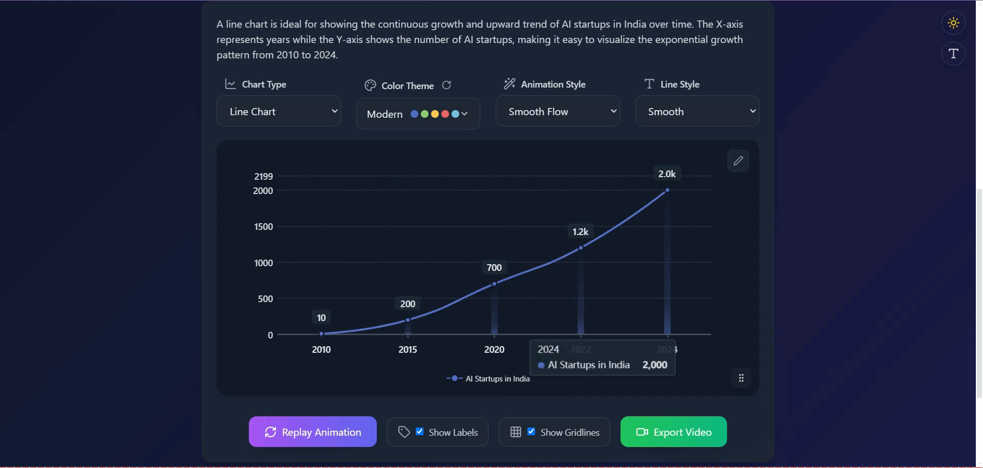
{"action": "scroll", "coordinate": [665, 333], "scroll_direction": "up", "scroll_amount": 3}
{"action": "scroll", "coordinate": [666, 333], "scroll_direction": "up", "scroll_amount": 3}
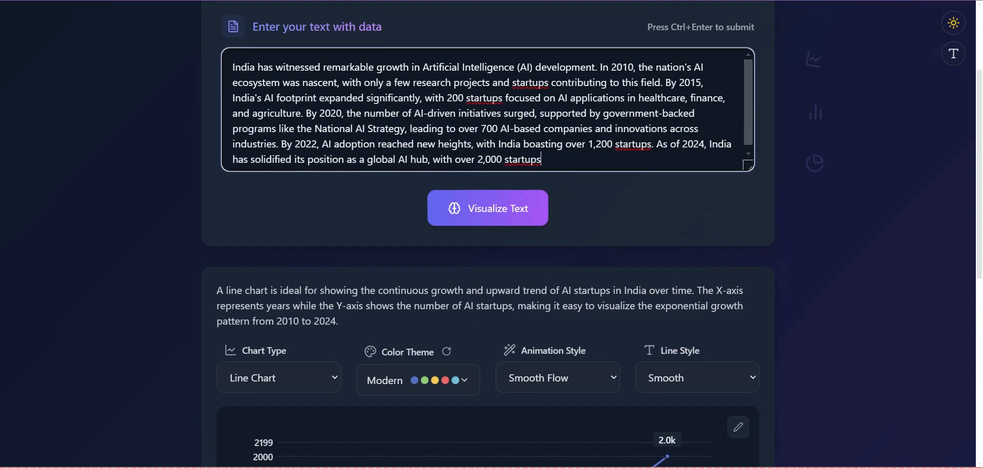
{"action": "key", "text": "Return"}
{"action": "key", "text": "Return"}
{"action": "type", "text": "show every 2 yrs"}
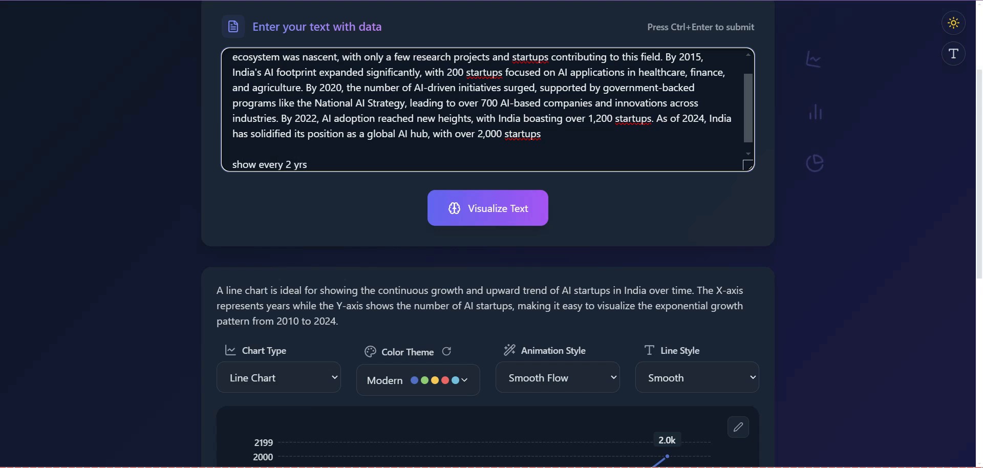
{"action": "key", "text": "ctrl+Return"}
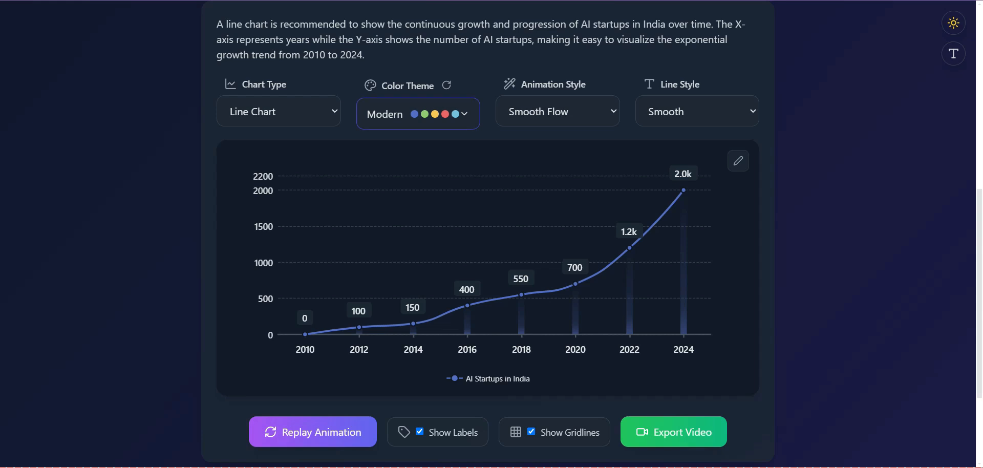
Step: Shuffle the chart's palette colors and switch the color theme to Vibrant
{"action": "left_click", "coordinate": [446, 85]}
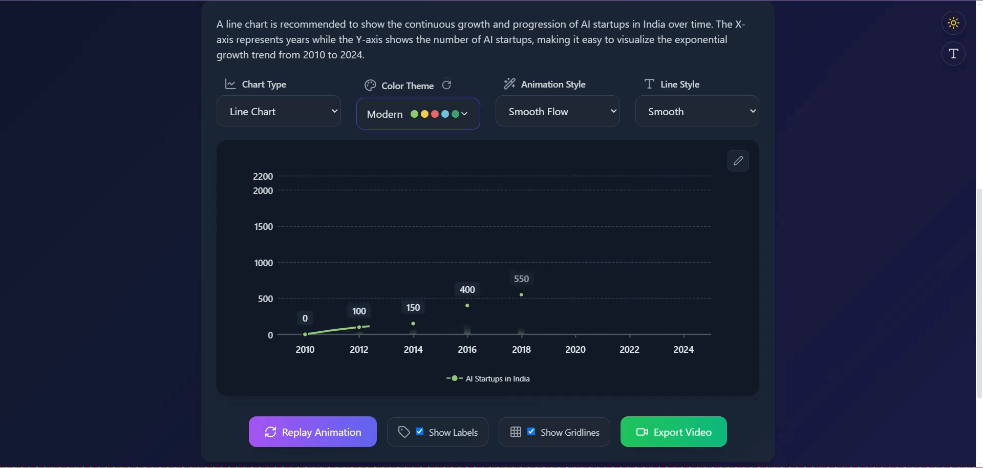
{"action": "left_click", "coordinate": [435, 114]}
{"action": "left_click", "coordinate": [384, 179]}
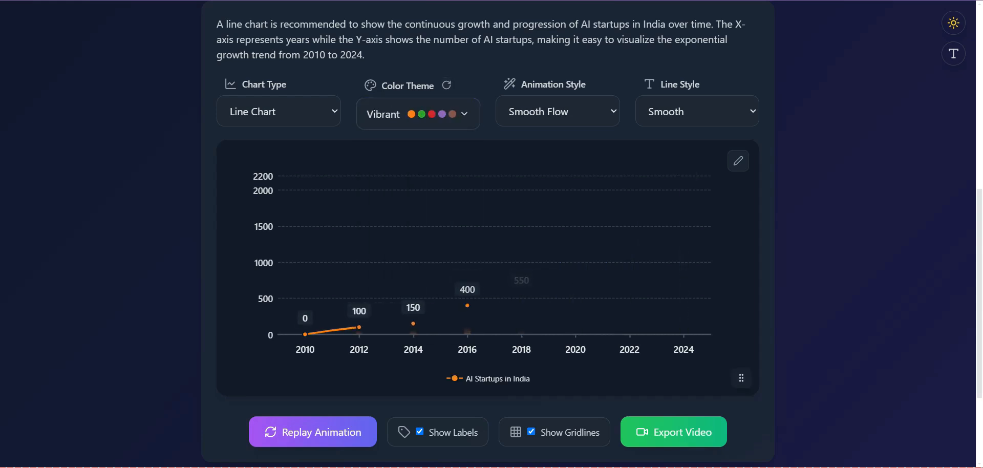
Step: Change the chart type to Area Chart and from there to Pie Chart
{"action": "left_click", "coordinate": [279, 111]}
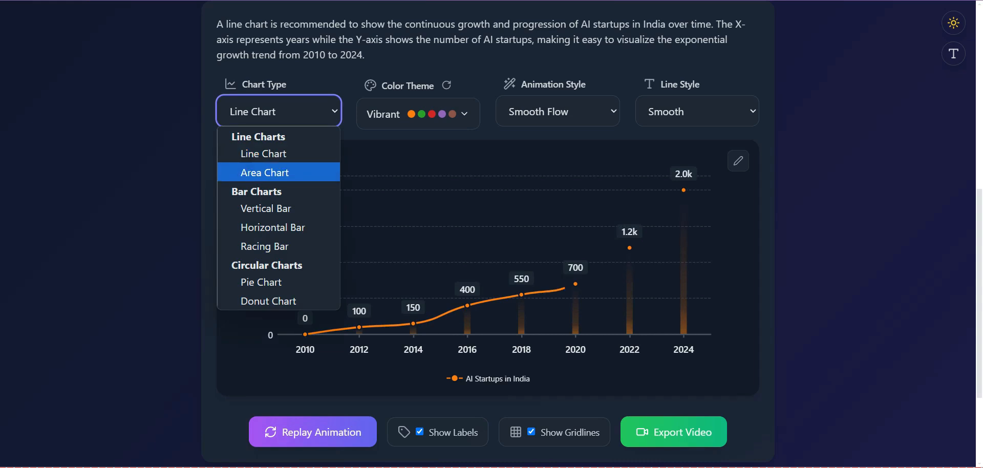
{"action": "left_click", "coordinate": [279, 173]}
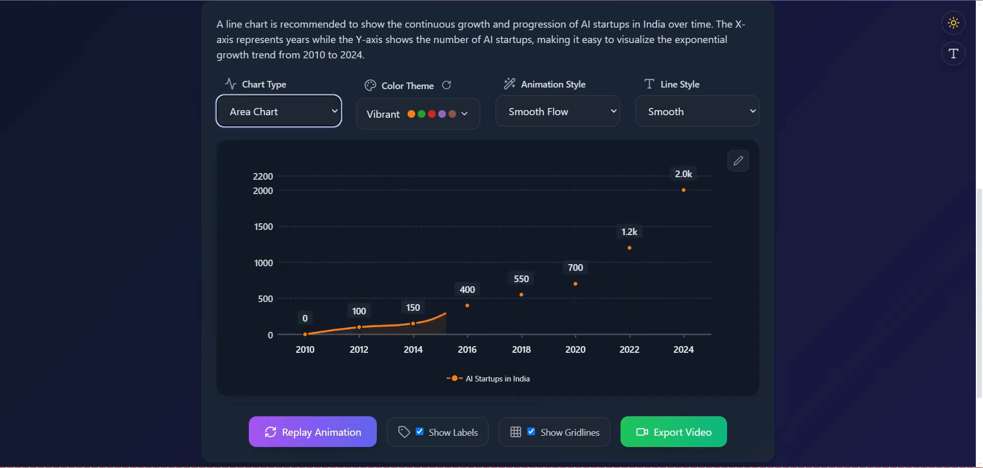
{"action": "left_click", "coordinate": [278, 111]}
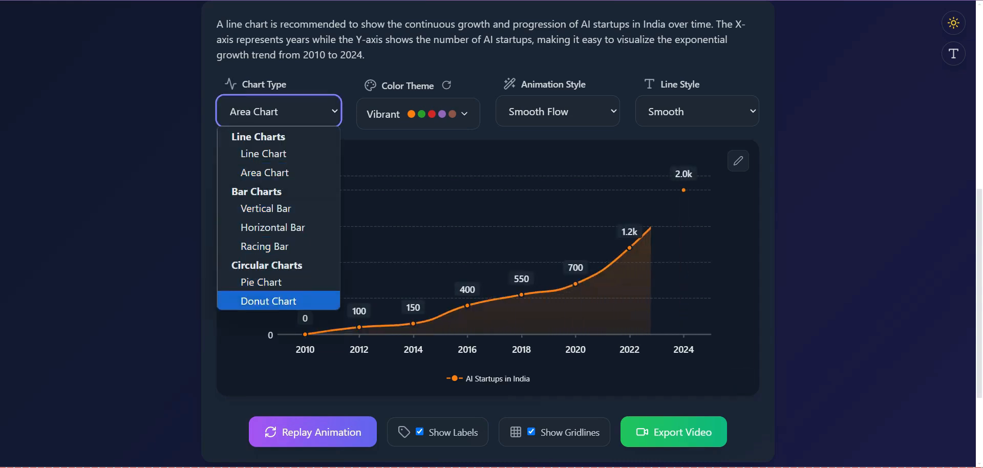
{"action": "left_click", "coordinate": [279, 282]}
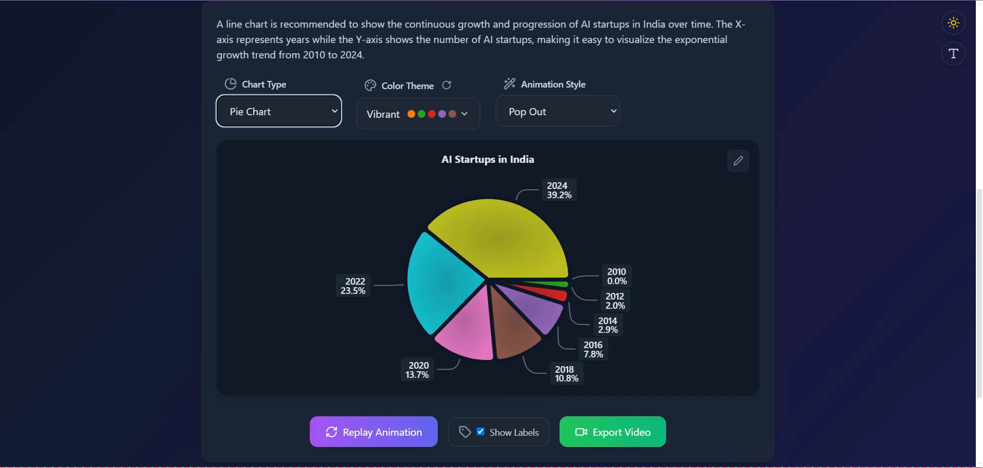
Step: Replace the source text with "profits of top 5 chip manufacturers. year on year. last 7 years" and visualize it
{"action": "scroll", "coordinate": [488, 235], "scroll_direction": "up", "scroll_amount": 7}
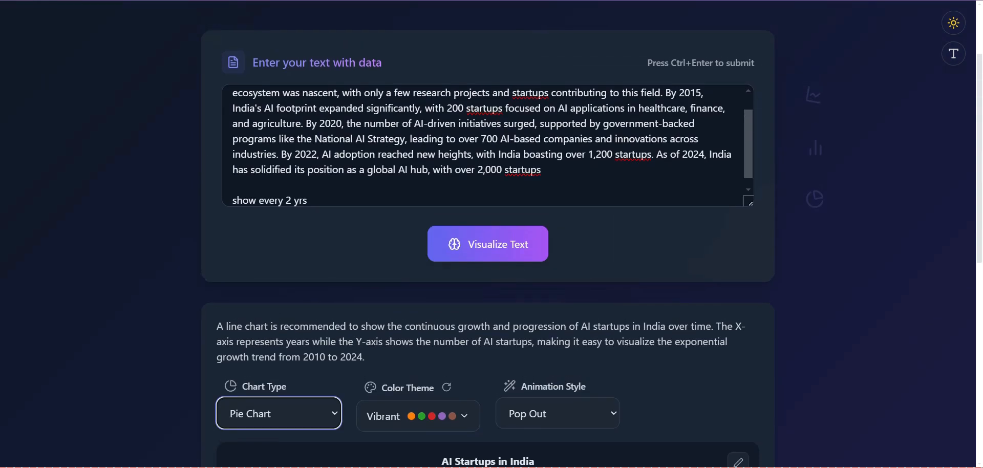
{"action": "key", "text": "ctrl+a"}
{"action": "key", "text": "BackSpace"}
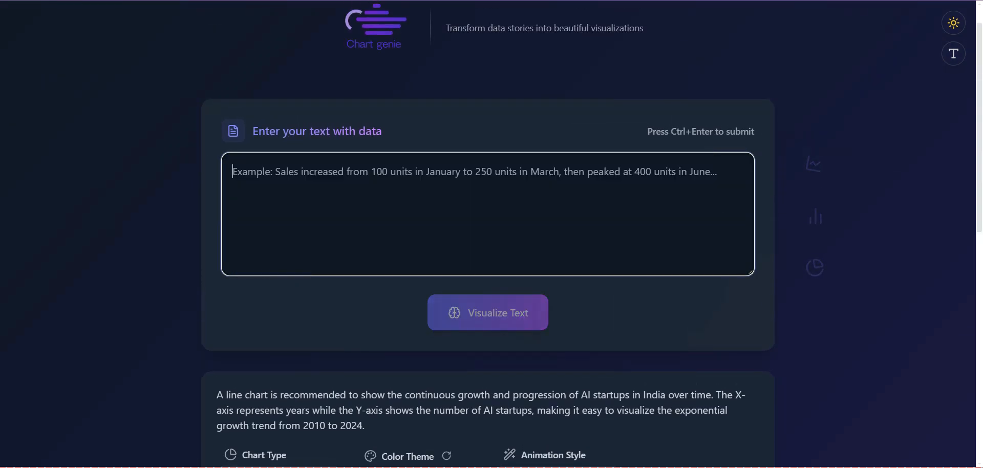
{"action": "key", "text": "super+v"}
{"action": "key", "text": "Down"}
{"action": "key", "text": "Return"}
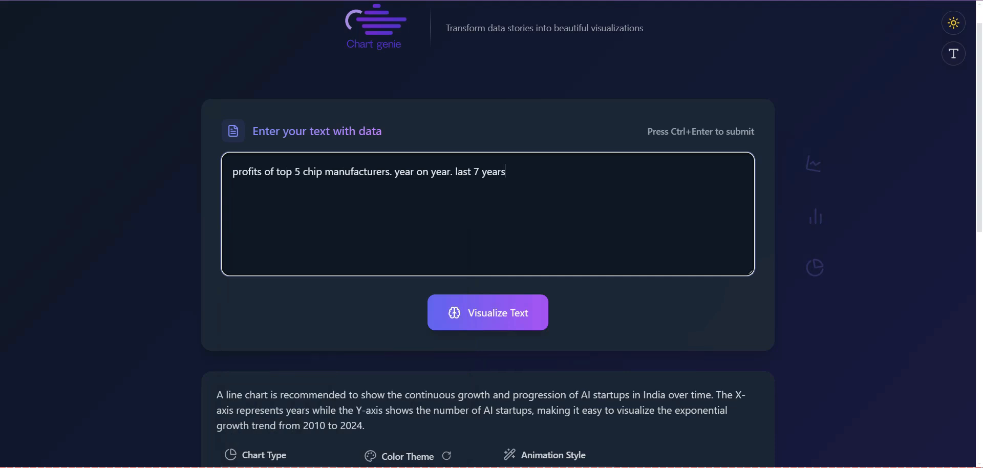
{"action": "key", "text": "ctrl+Return"}
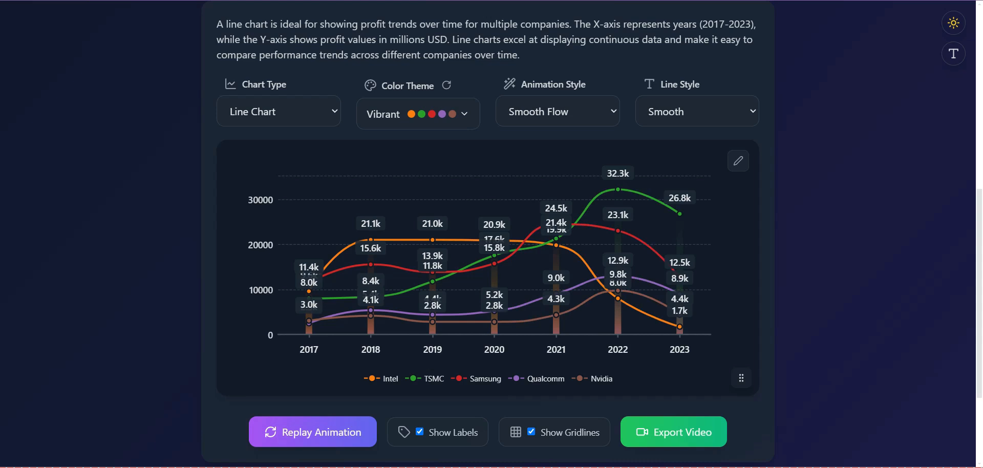
Step: Set TSMC's 2023 value to 23841 in the chart data and save the change
{"action": "mouse_move", "coordinate": [679, 229]}
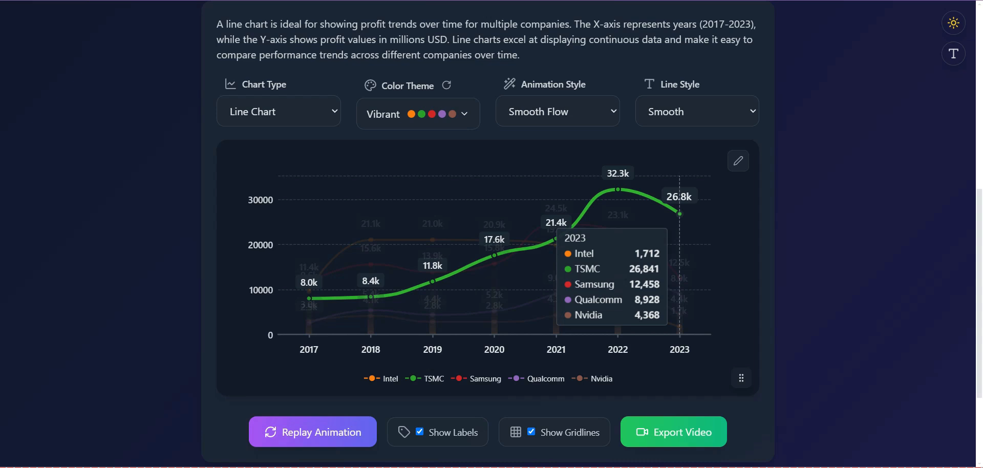
{"action": "left_click", "coordinate": [739, 161]}
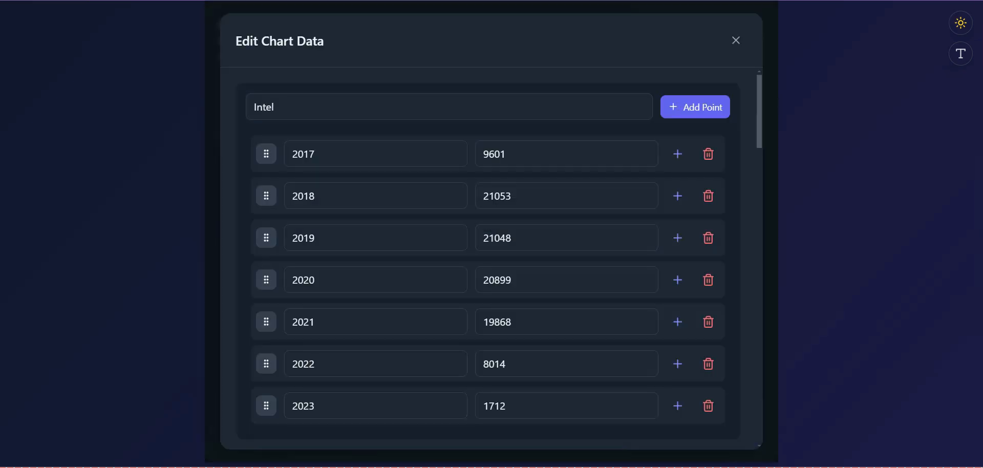
{"action": "scroll", "coordinate": [645, 260], "scroll_direction": "down", "scroll_amount": 10}
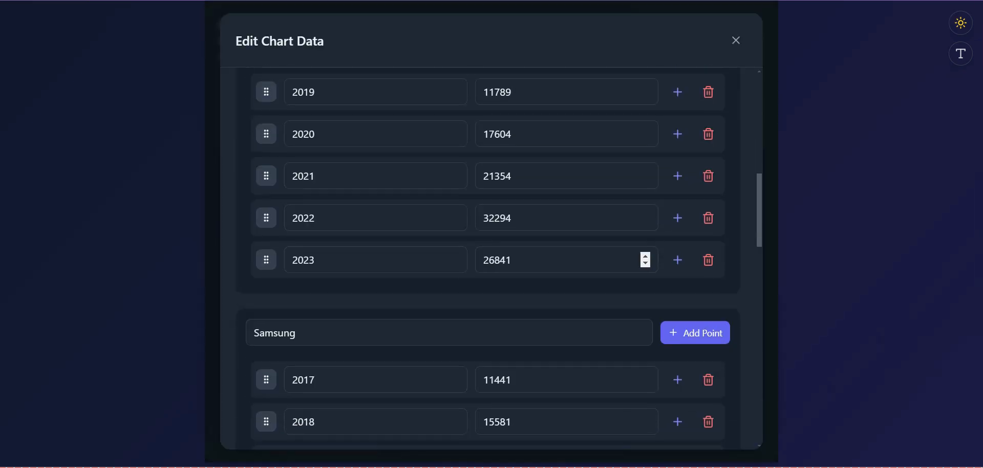
{"action": "left_click", "coordinate": [495, 261]}
{"action": "key", "text": "BackSpace"}
{"action": "type", "text": "3"}
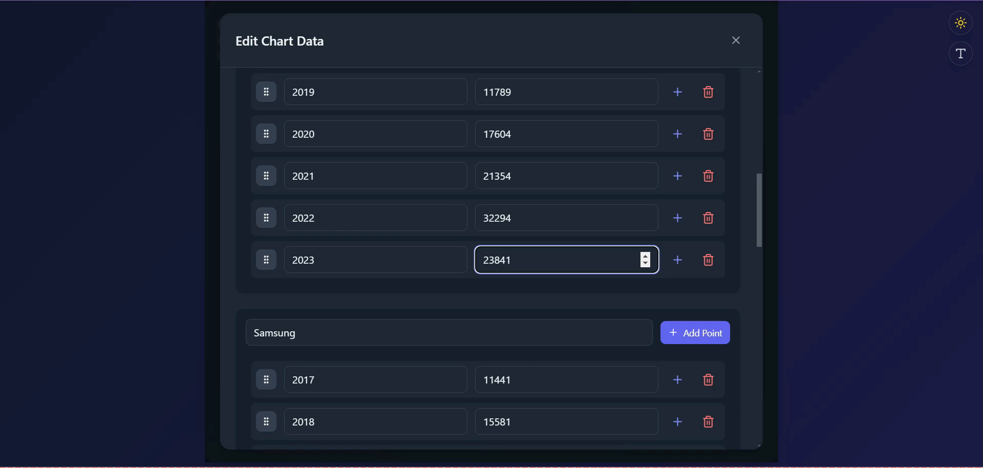
{"action": "scroll", "coordinate": [646, 260], "scroll_direction": "down", "scroll_amount": 10}
{"action": "left_click", "coordinate": [685, 419]}
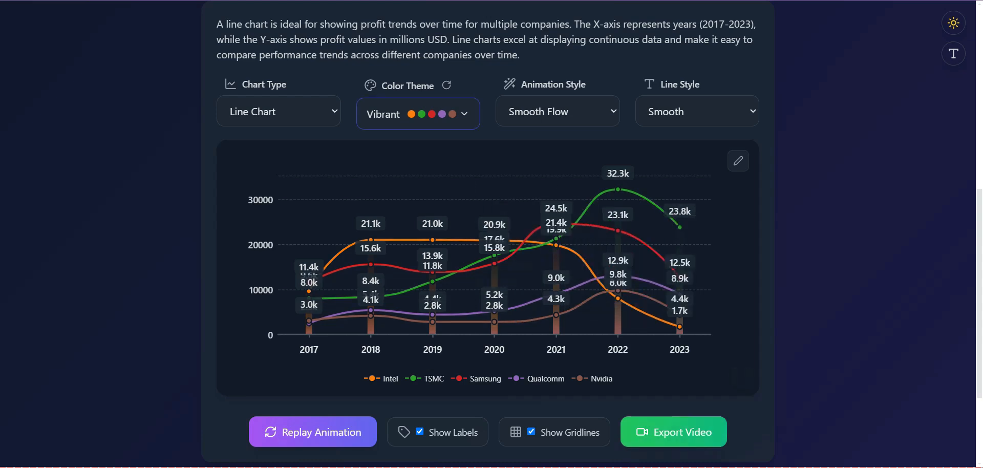
Step: Change the chip manufacturers' profit chart to the Racing Bar type
{"action": "left_click", "coordinate": [279, 111]}
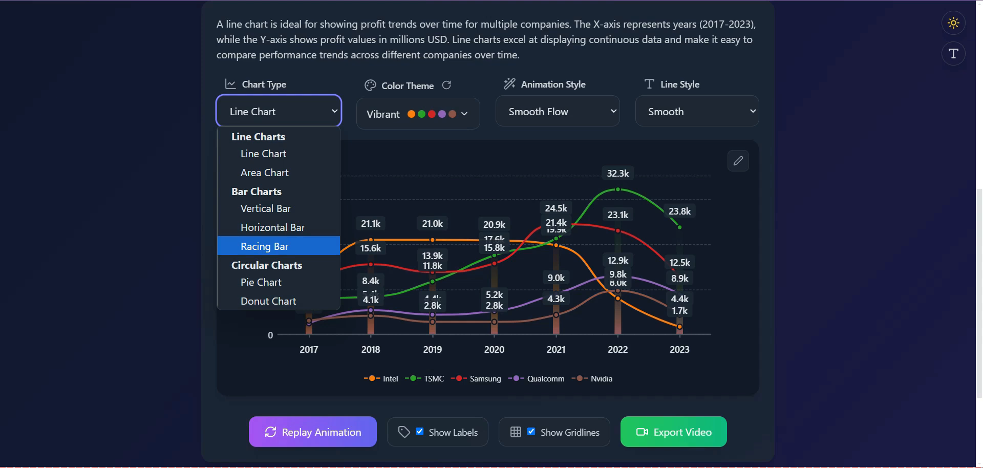
{"action": "left_click", "coordinate": [265, 246]}
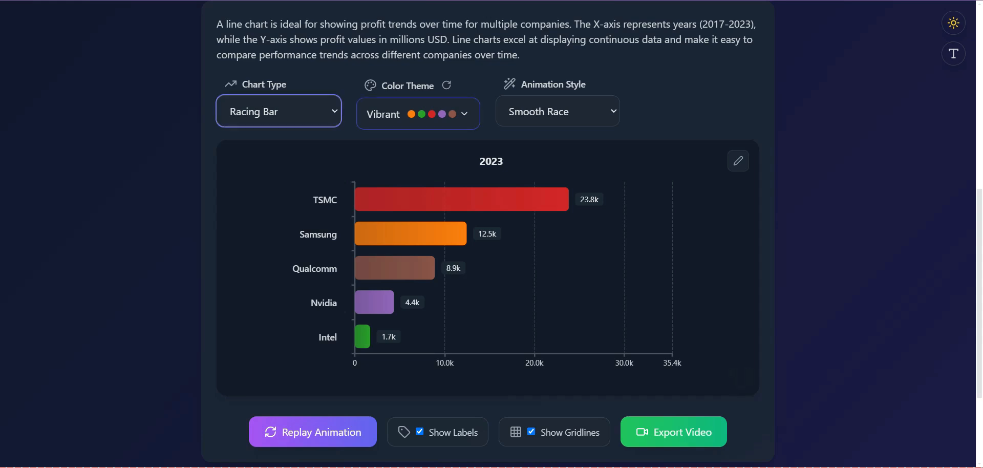
Step: Rename the custom color palette "1" as "100x" and save it
{"action": "left_click", "coordinate": [418, 114]}
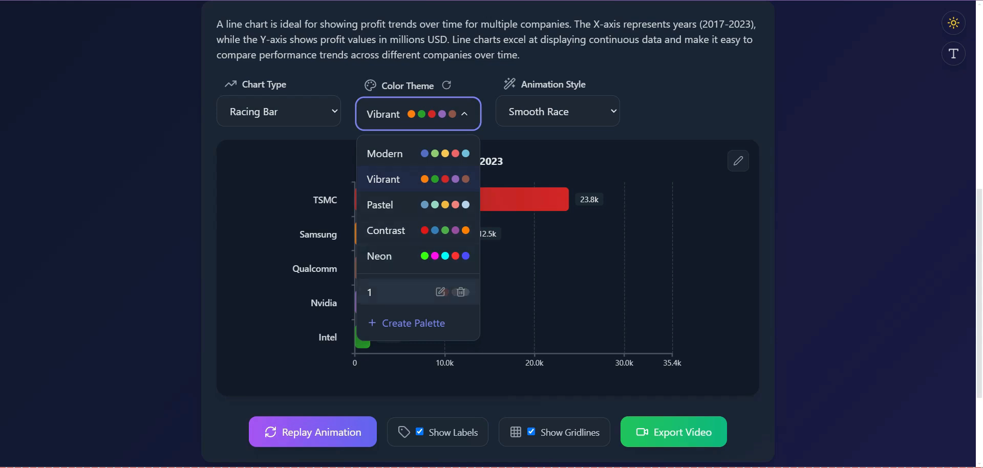
{"action": "mouse_move", "coordinate": [381, 285]}
{"action": "left_click", "coordinate": [441, 292]}
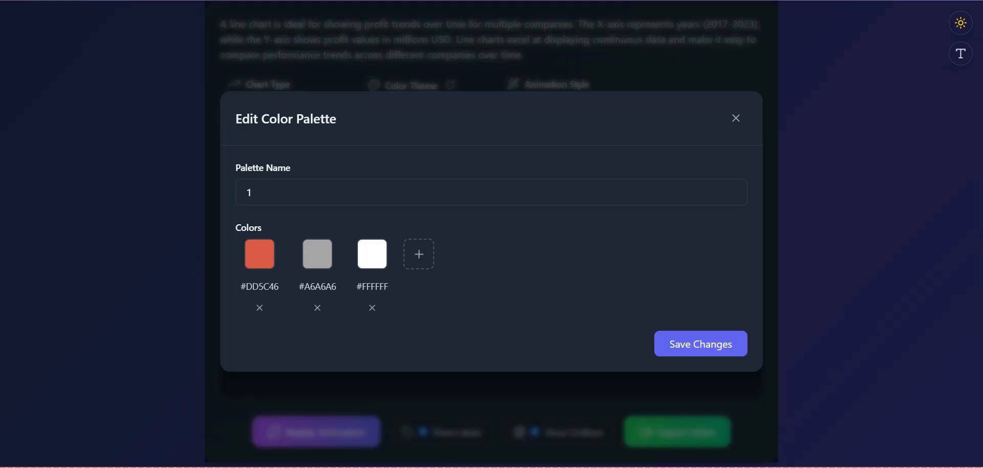
{"action": "left_click", "coordinate": [253, 192]}
{"action": "type", "text": "00x"}
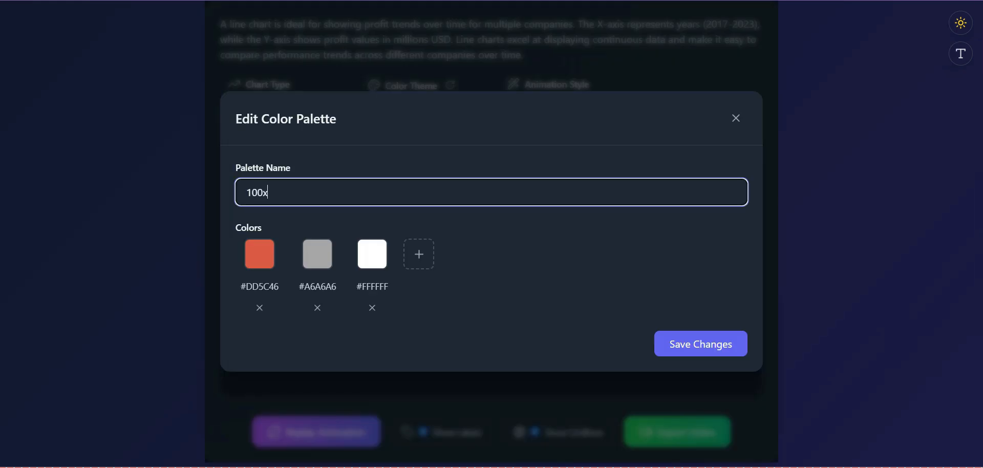
{"action": "key", "text": "Return"}
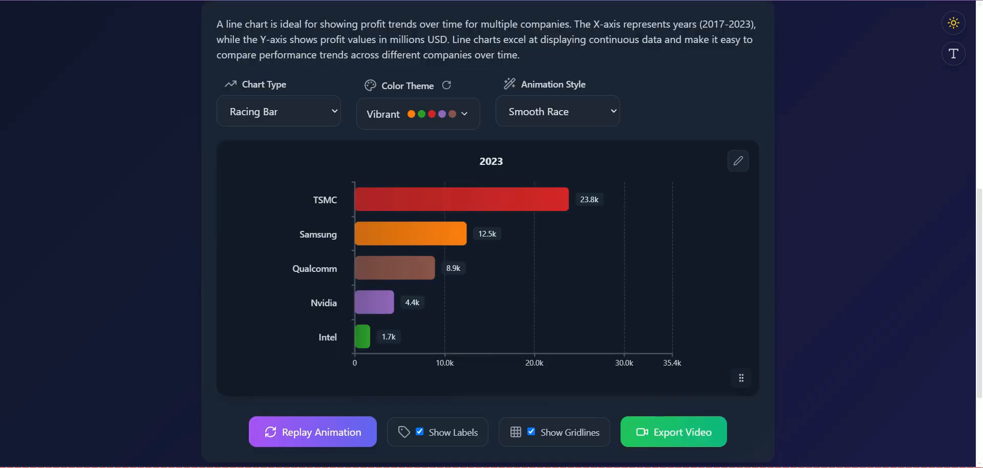
Step: Apply the custom 100x color theme to the racing bar chart
{"action": "left_click", "coordinate": [425, 114]}
{"action": "left_click", "coordinate": [418, 114]}
{"action": "left_click", "coordinate": [417, 115]}
{"action": "left_click", "coordinate": [418, 114]}
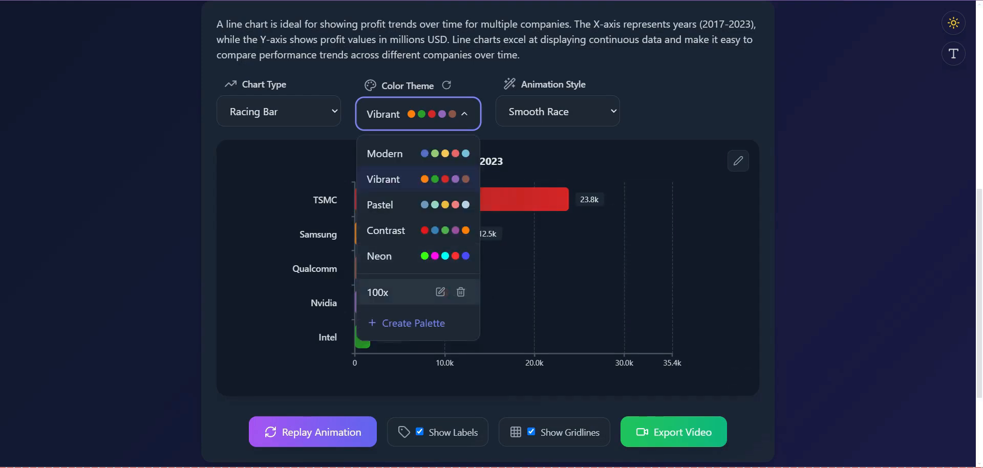
{"action": "left_click", "coordinate": [379, 292]}
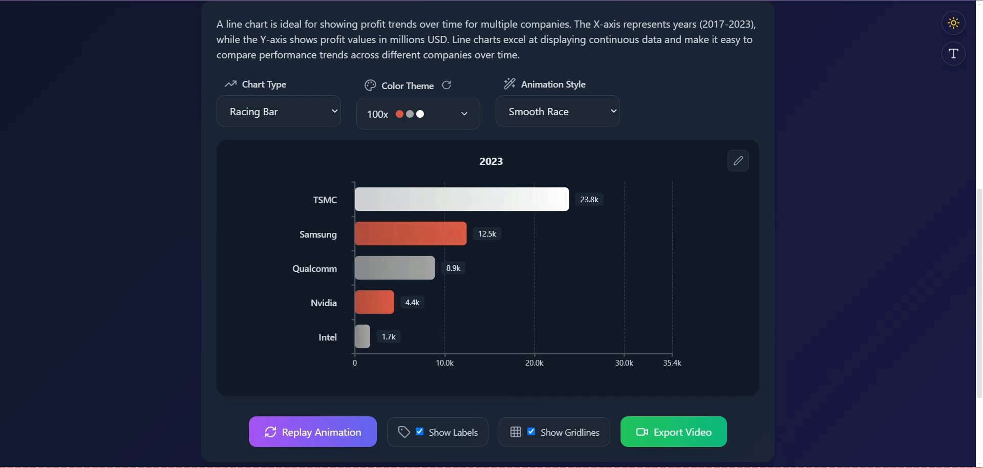
Step: Add the custom font family JetBrains Mono from the clipboard history and use it for the chart
{"action": "left_click", "coordinate": [953, 53]}
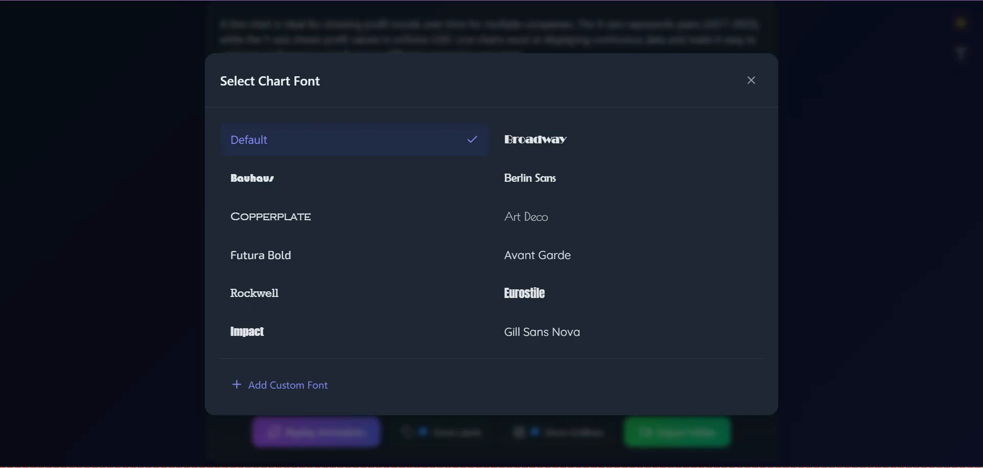
{"action": "left_click", "coordinate": [288, 385]}
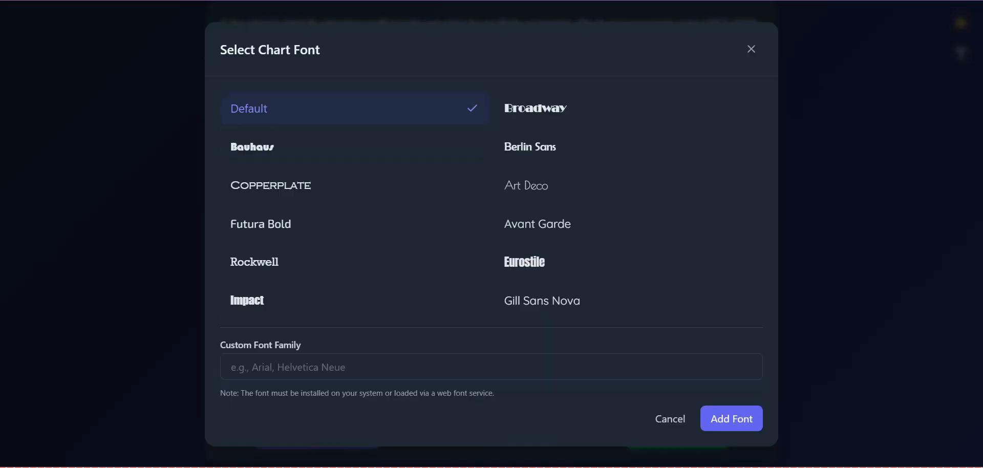
{"action": "key", "text": "super+v"}
{"action": "key", "text": "Down"}
{"action": "key", "text": "Down"}
{"action": "key", "text": "Return"}
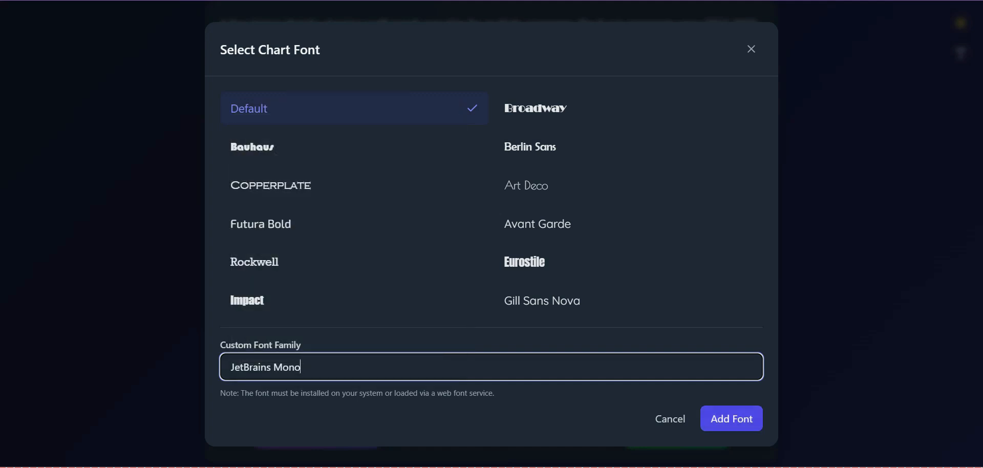
{"action": "left_click", "coordinate": [732, 419]}
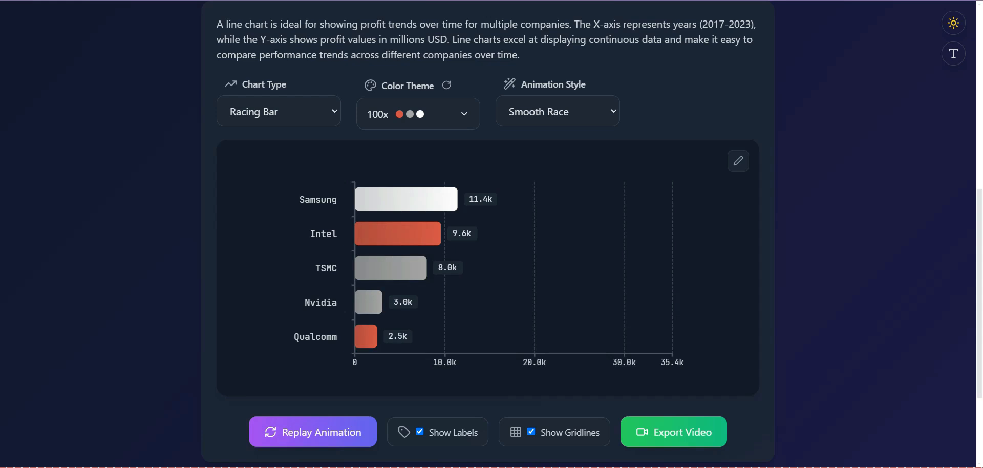
Step: Resize the chart area to be slightly shorter
{"action": "mouse_move", "coordinate": [741, 378]}
{"action": "left_mouse_down"}
{"action": "mouse_move", "coordinate": [605, 378]}
{"action": "mouse_move", "coordinate": [741, 372]}
{"action": "left_mouse_up"}
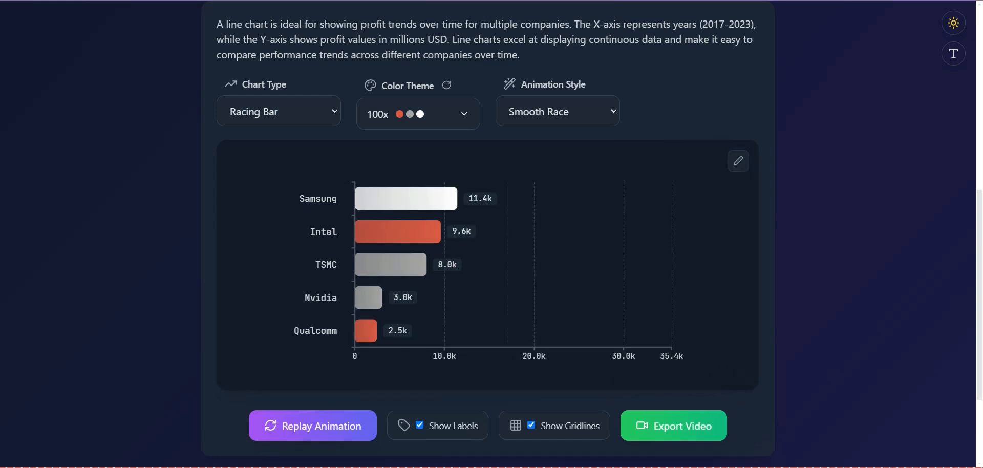